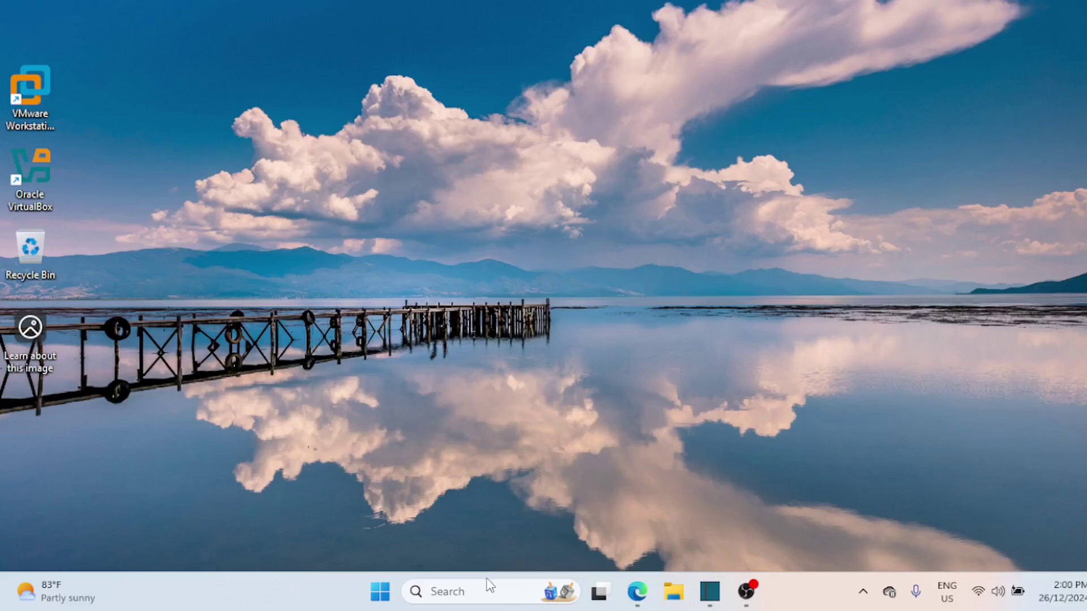
Search Start for cmd and run Command Prompt as administrator.
{"action": "left_click", "coordinate": [481, 592]}
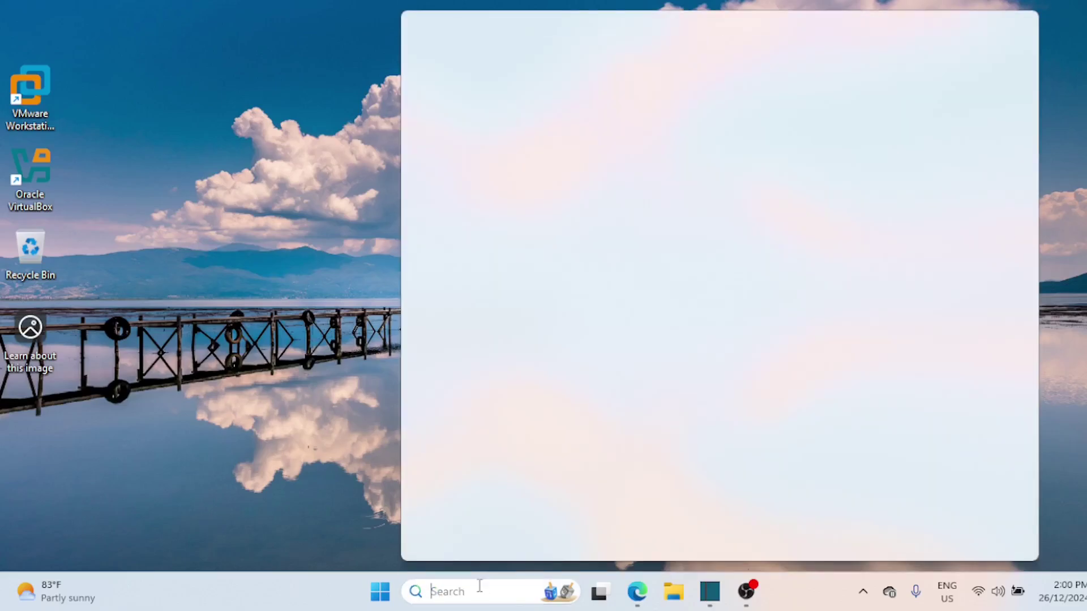
{"action": "type", "text": "cmd"}
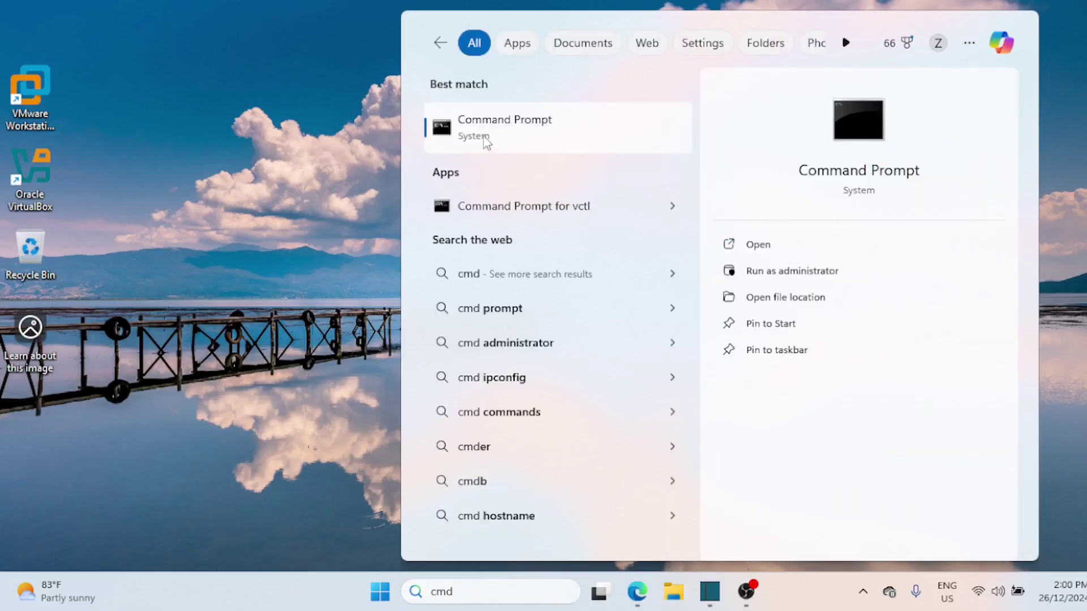
{"action": "right_click", "coordinate": [485, 141]}
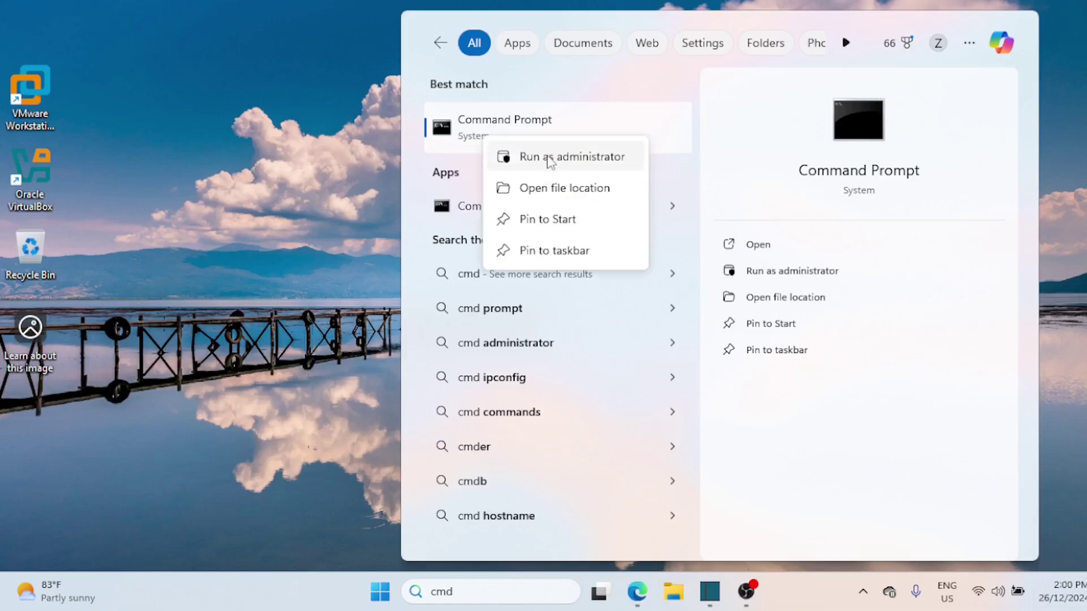
{"action": "left_click", "coordinate": [550, 162]}
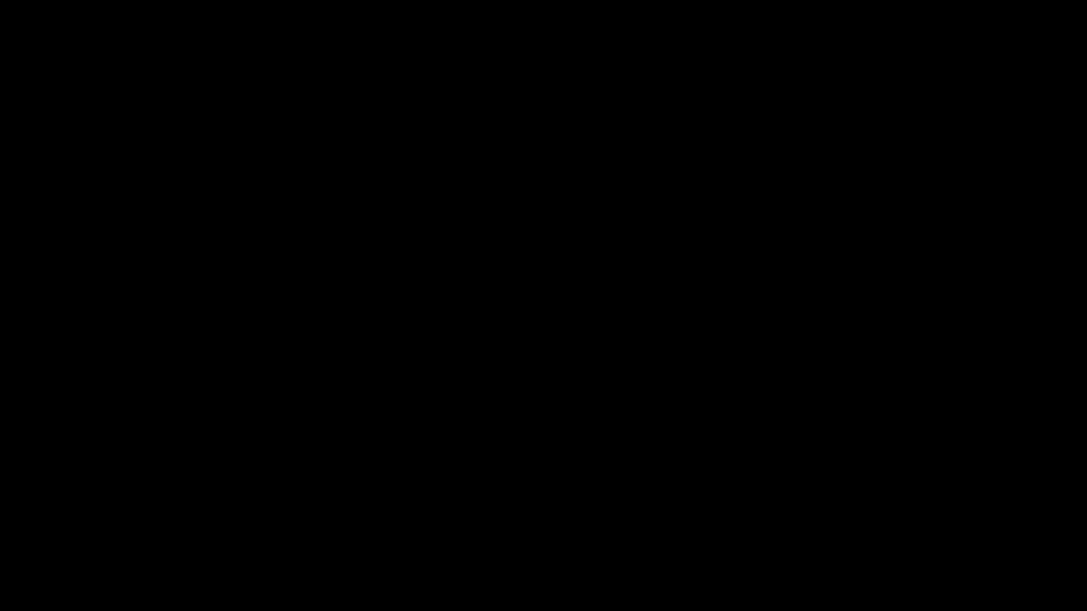
Drag the elevated console up and right, then exit Select mode.
{"action": "left_click", "coordinate": [554, 85]}
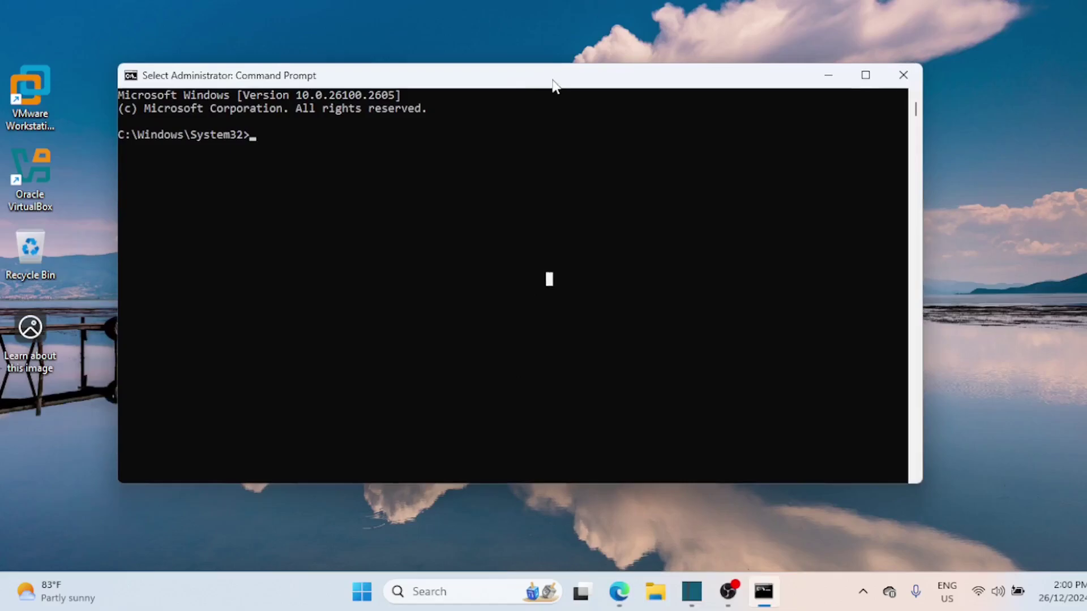
{"action": "left_click_drag", "start_coordinate": [554, 86], "coordinate": [600, 187]}
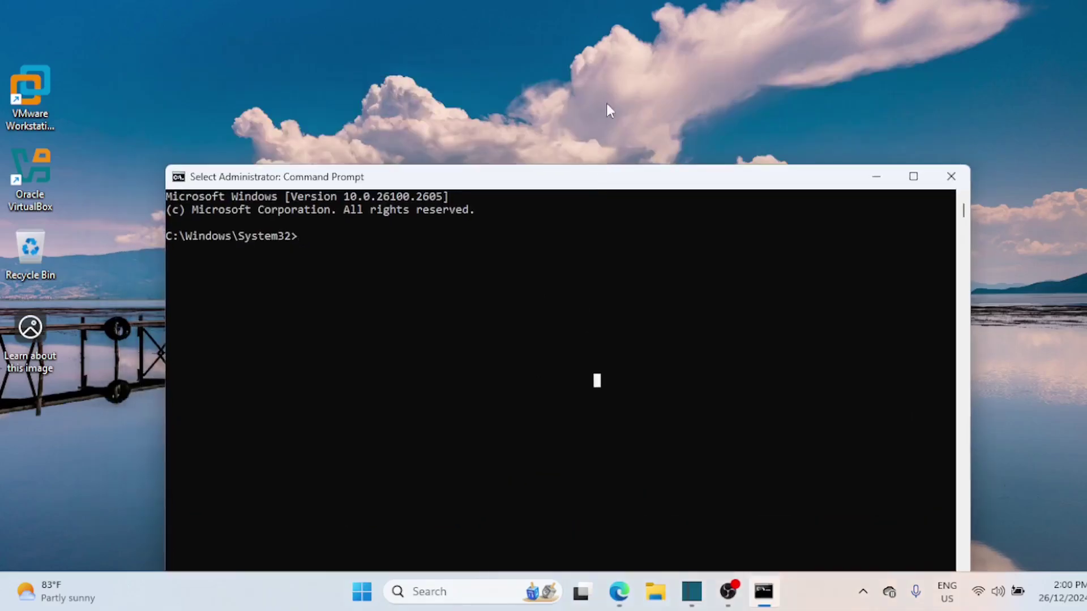
{"action": "left_click_drag", "start_coordinate": [611, 187], "coordinate": [648, 68]}
{"action": "key", "text": "Escape"}
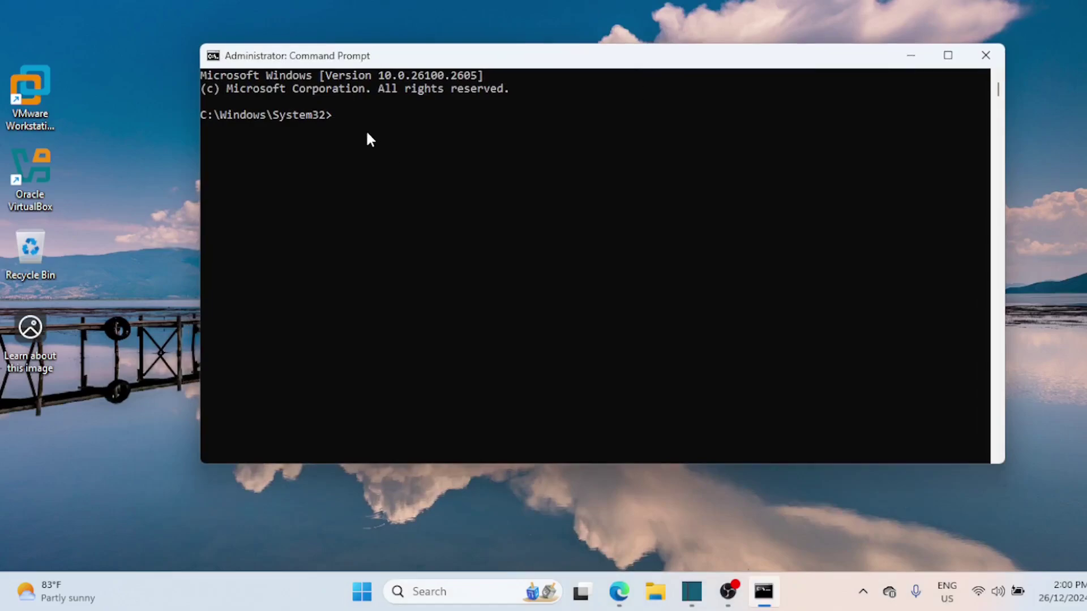
{"action": "type", "text": "cipher /w:<drive letter>"}
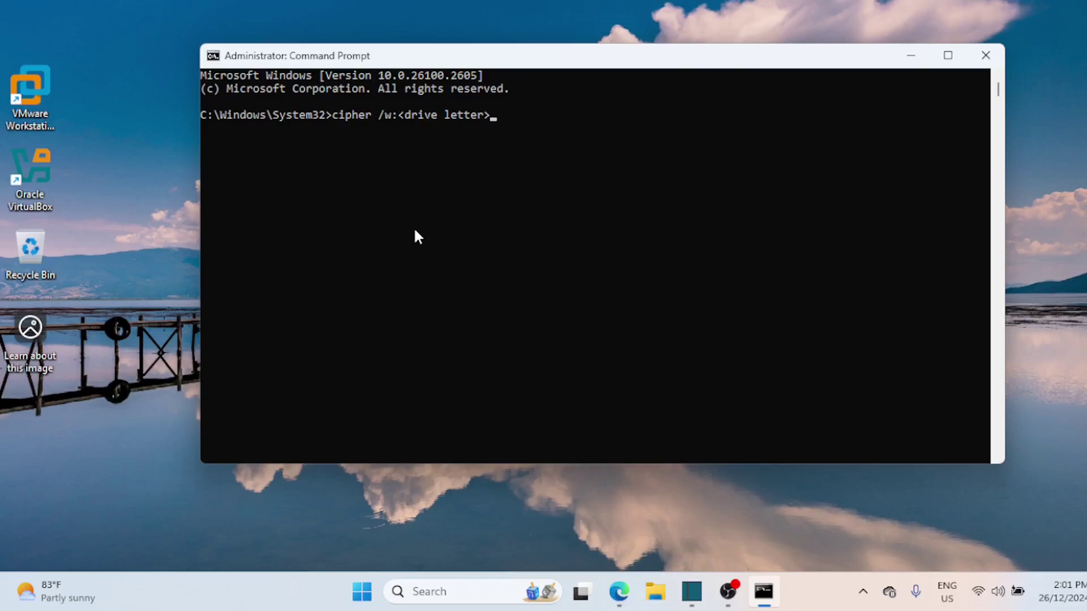
{"action": "key", "text": "BackSpace"}
{"action": "key", "text": "BackSpace"}
{"action": "key", "text": "BackSpace"}
{"action": "key", "text": "BackSpace"}
{"action": "key", "text": "BackSpace"}
{"action": "key", "text": "BackSpace"}
{"action": "key", "text": "BackSpace"}
{"action": "key", "text": "BackSpace"}
{"action": "key", "text": "BackSpace"}
{"action": "key", "text": "BackSpace"}
{"action": "key", "text": "BackSpace"}
{"action": "key", "text": "BackSpace"}
{"action": "key", "text": "BackSpace"}
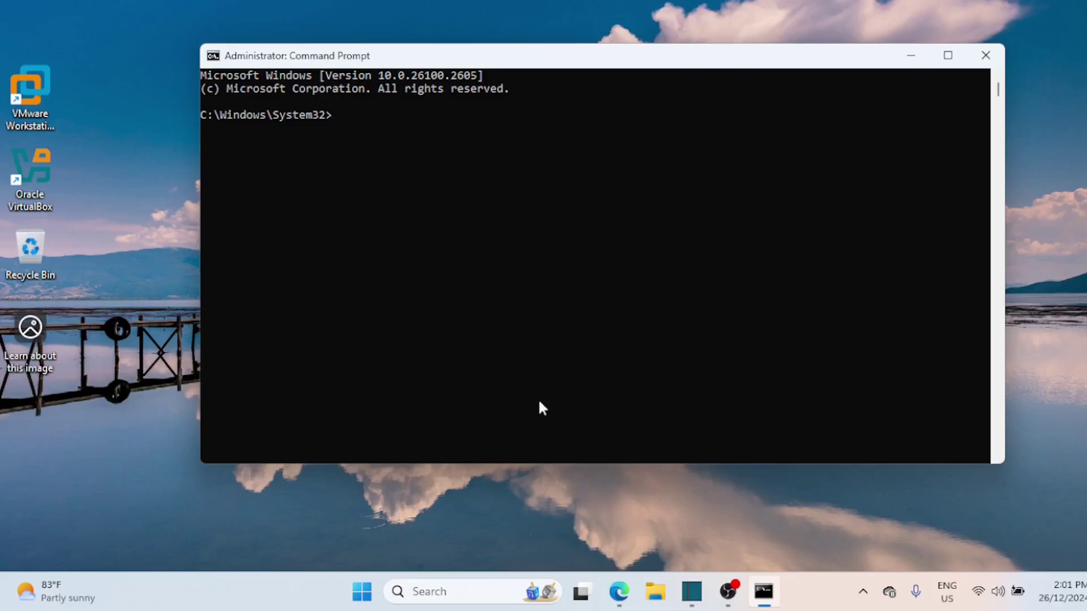
Run cipher /w:C to write 0x00 over drive C free space, then shift the window right.
{"action": "left_click", "coordinate": [553, 417]}
{"action": "type", "text": "cipher /w:C"}
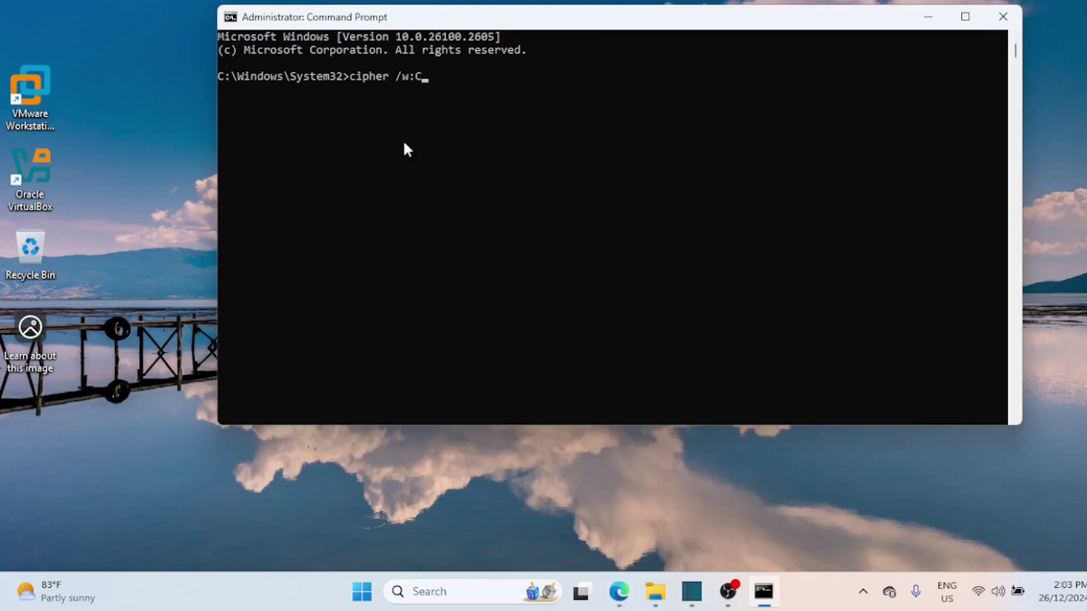
{"action": "key", "text": "Return"}
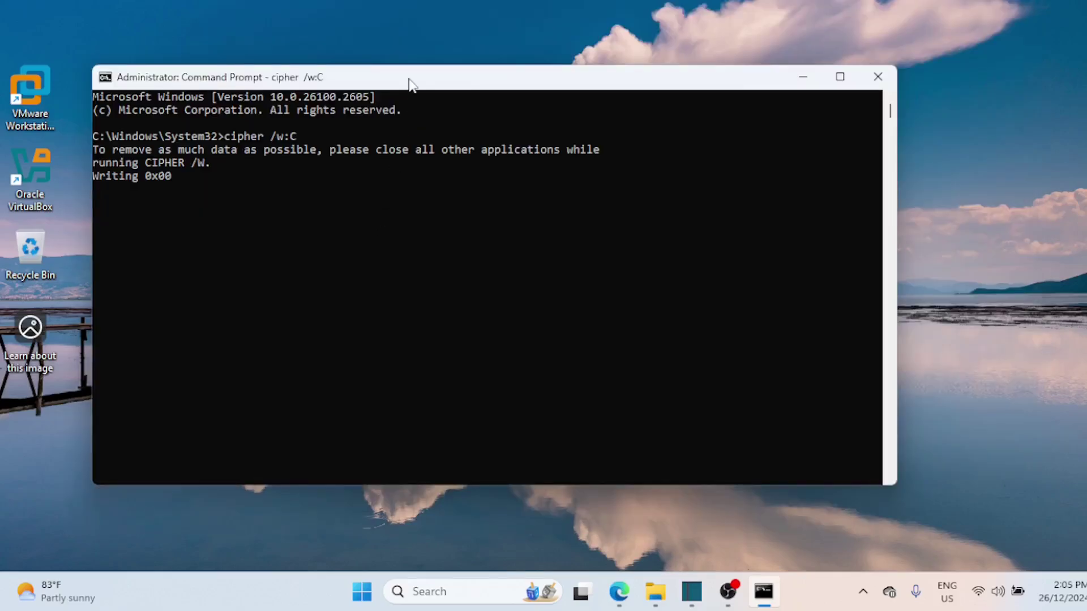
{"action": "left_click_drag", "start_coordinate": [408, 84], "coordinate": [523, 86]}
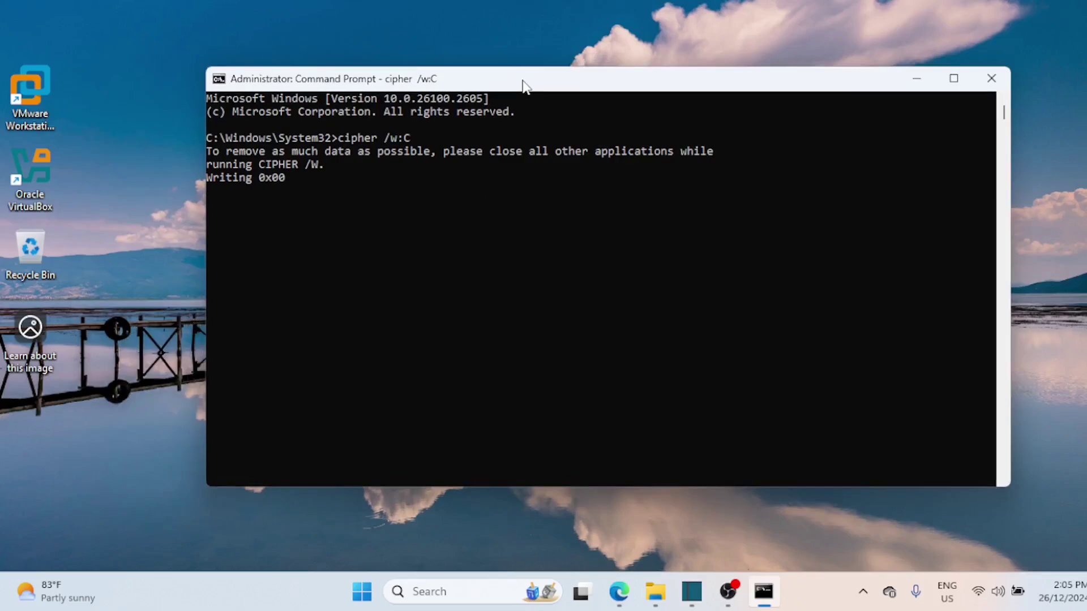